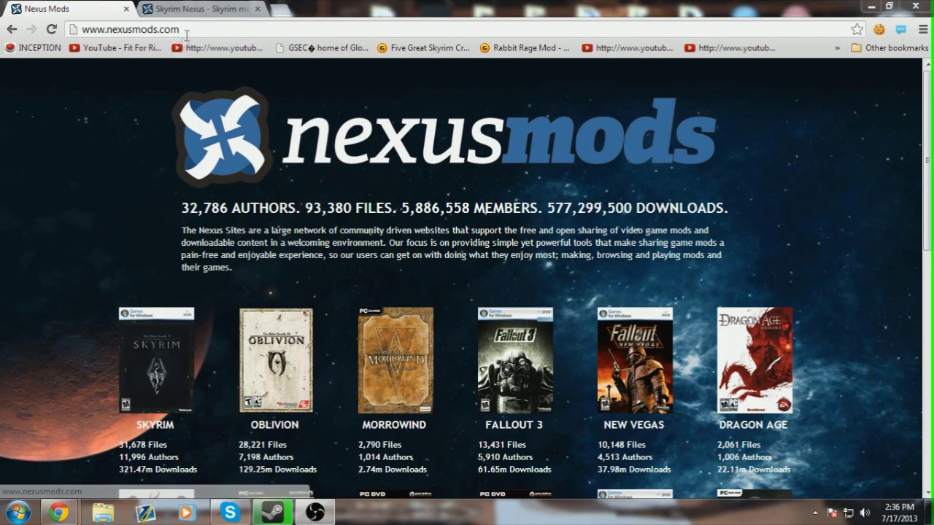
- Look over the games supported by Nexus Mods, open the Skyrim section and go to the NMM install page
{"action": "left_click", "coordinate": [182, 30]}
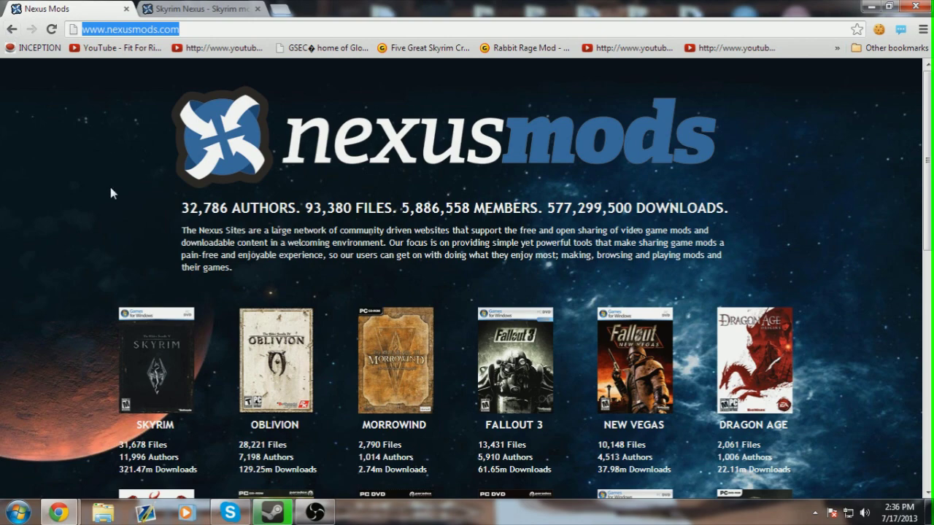
{"action": "scroll", "coordinate": [113, 193], "scroll_direction": "down", "scroll_amount": 2}
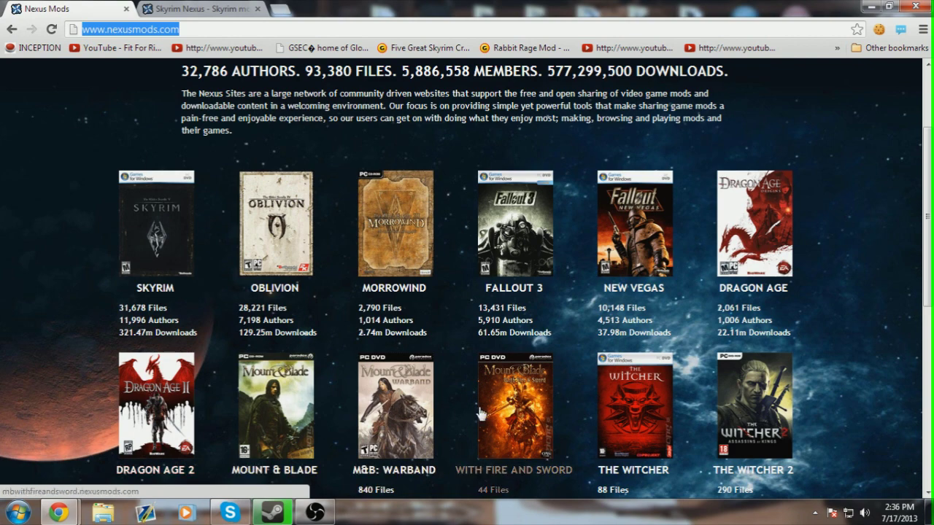
{"action": "scroll", "coordinate": [393, 423], "scroll_direction": "down", "scroll_amount": 4}
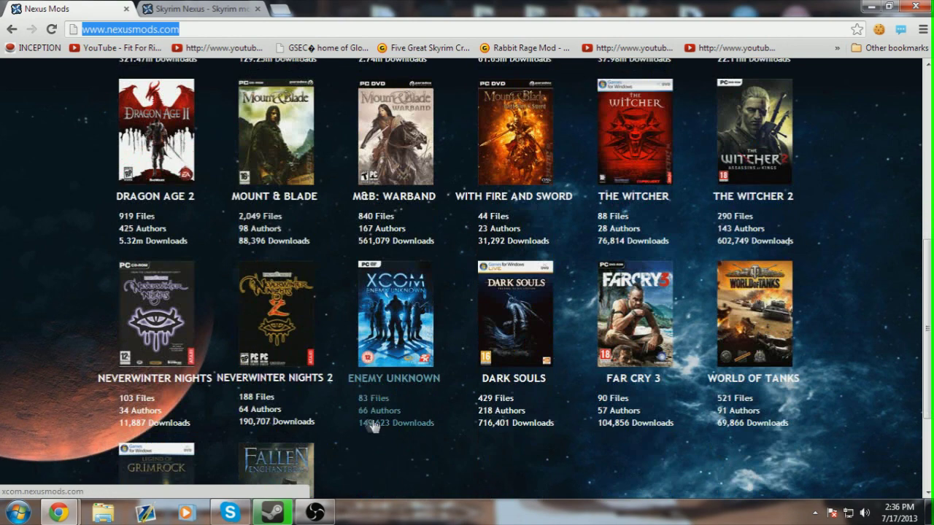
{"action": "scroll", "coordinate": [371, 427], "scroll_direction": "down", "scroll_amount": 1}
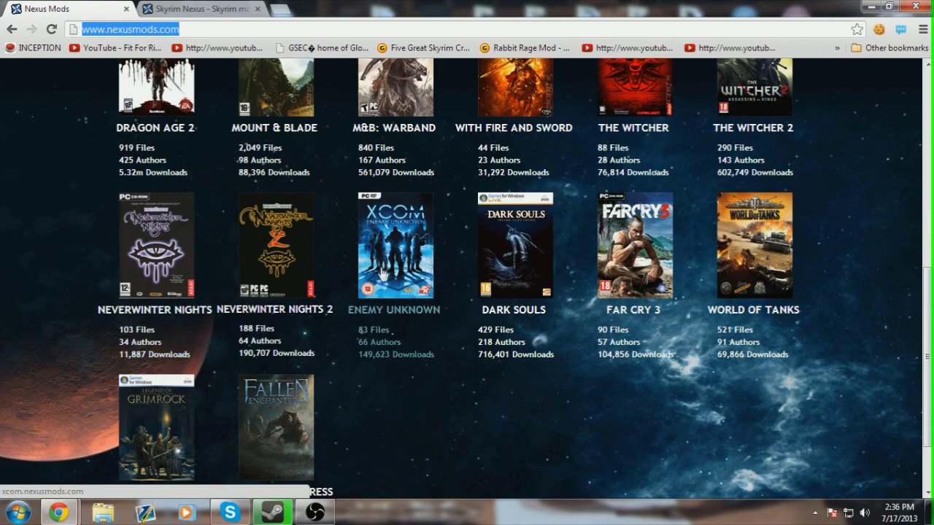
{"action": "scroll", "coordinate": [343, 343], "scroll_direction": "up", "scroll_amount": 7}
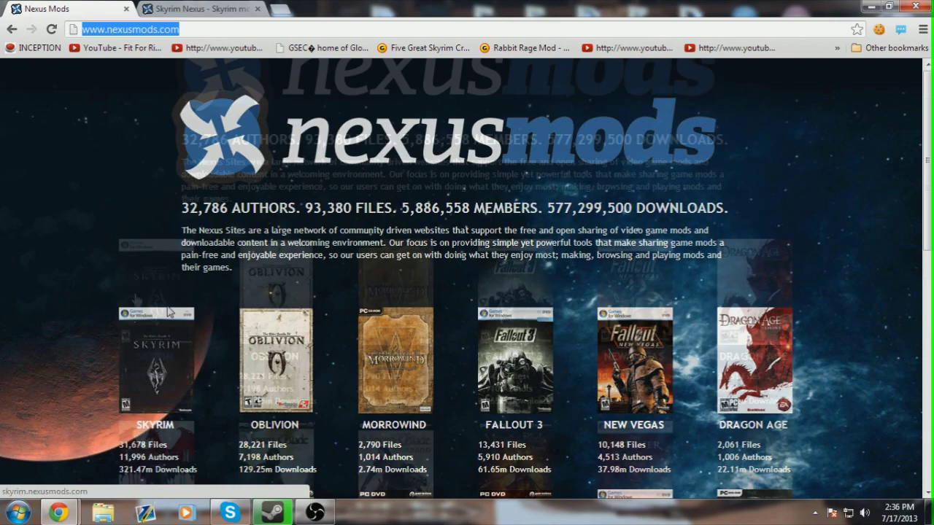
{"action": "scroll", "coordinate": [182, 313], "scroll_direction": "down", "scroll_amount": 2}
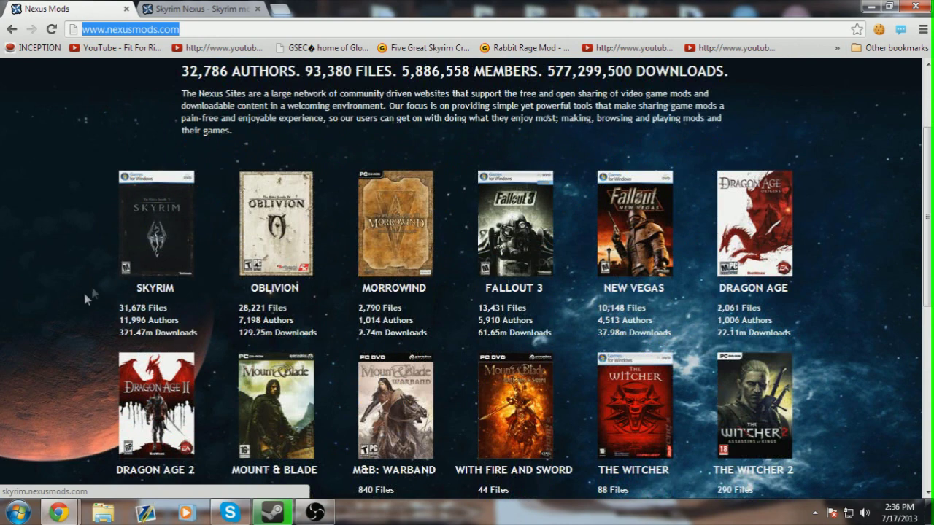
{"action": "left_click", "coordinate": [158, 244]}
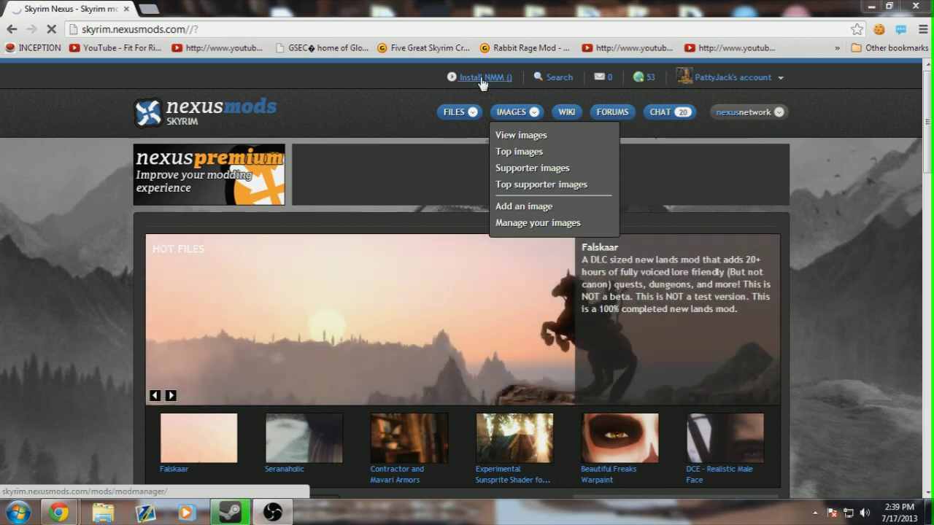
{"action": "left_click", "coordinate": [481, 77]}
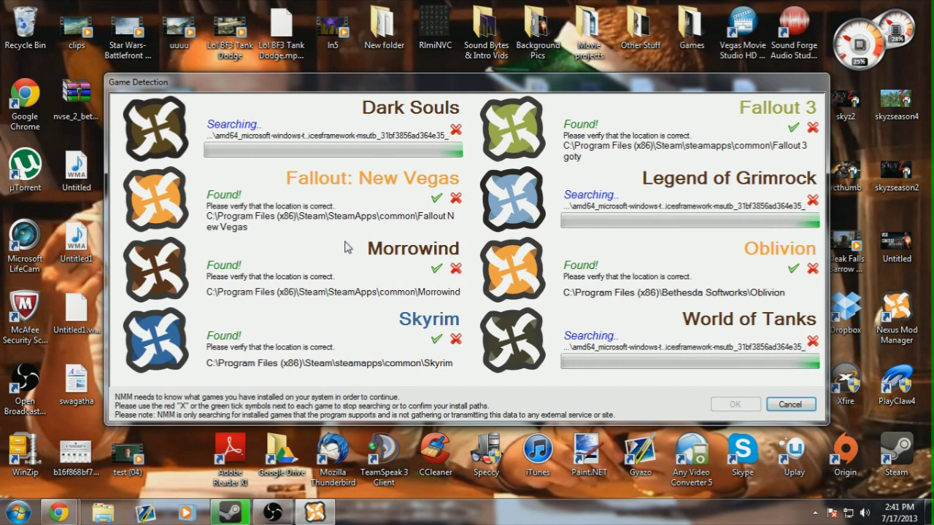
- Confirm the detected locations of Fallout: New Vegas, Morrowind, Skyrim, Oblivion and Fallout 3, and accept the game detection
{"action": "left_click", "coordinate": [435, 198]}
{"action": "left_click", "coordinate": [435, 268]}
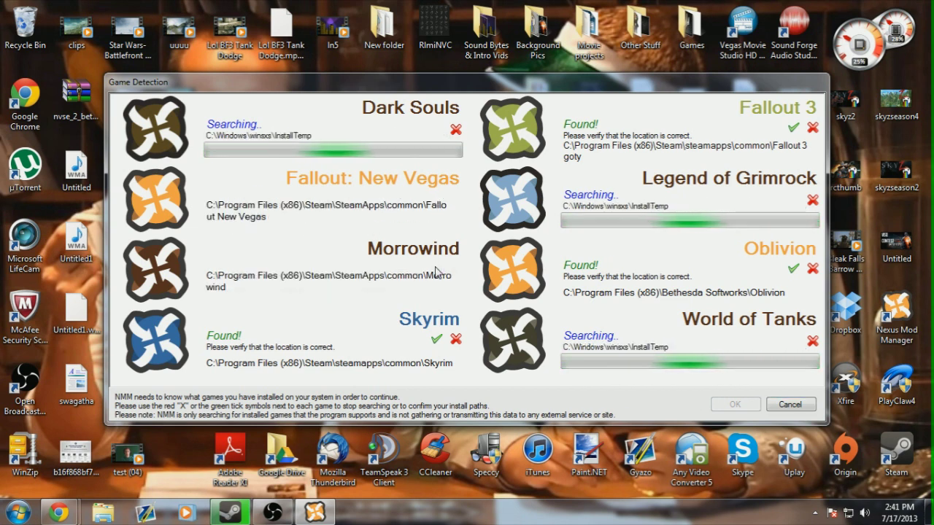
{"action": "left_click", "coordinate": [436, 339]}
{"action": "left_click", "coordinate": [793, 268]}
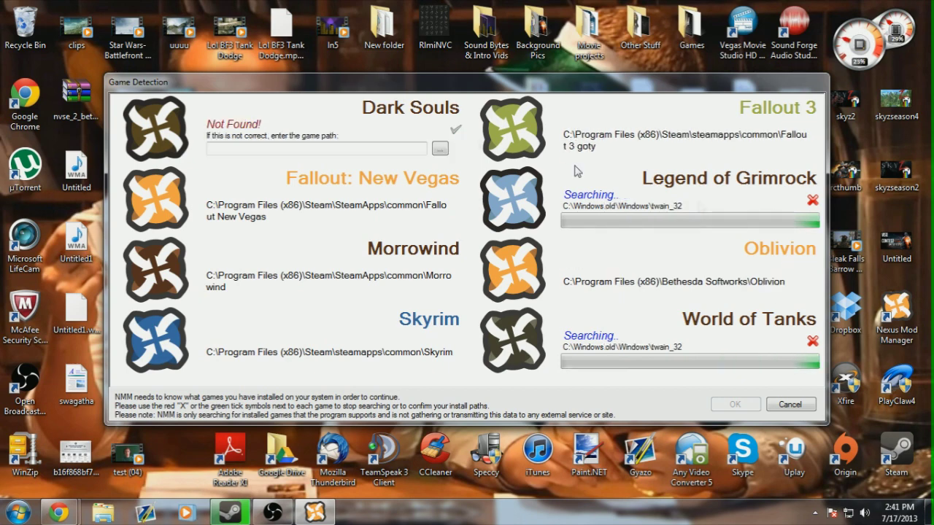
{"action": "left_click", "coordinate": [736, 404]}
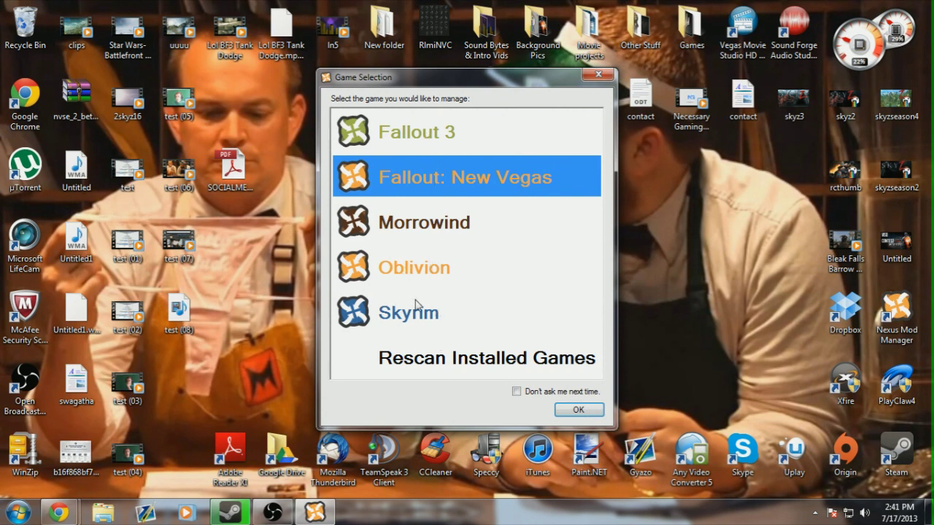
- Choose Skyrim as the game to manage and log into the Nexus website with the account password
{"action": "left_click", "coordinate": [420, 312]}
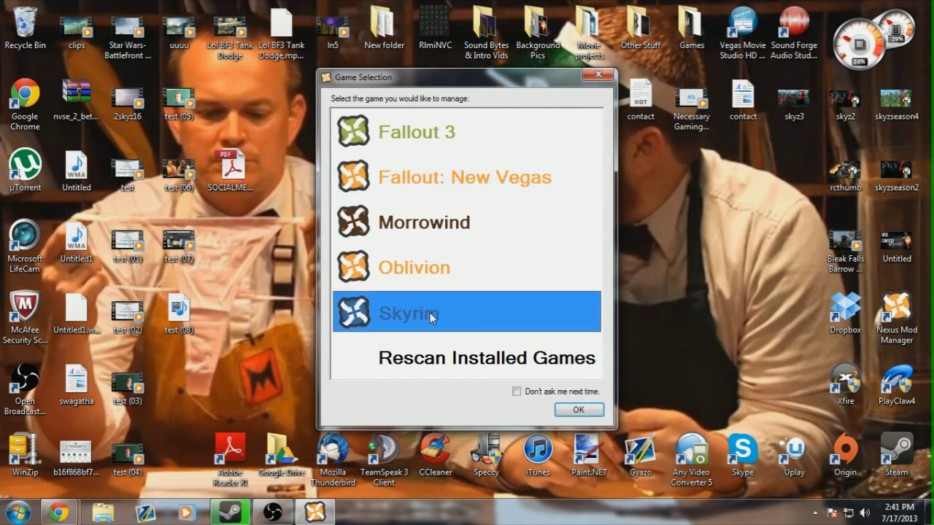
{"action": "left_click", "coordinate": [572, 411]}
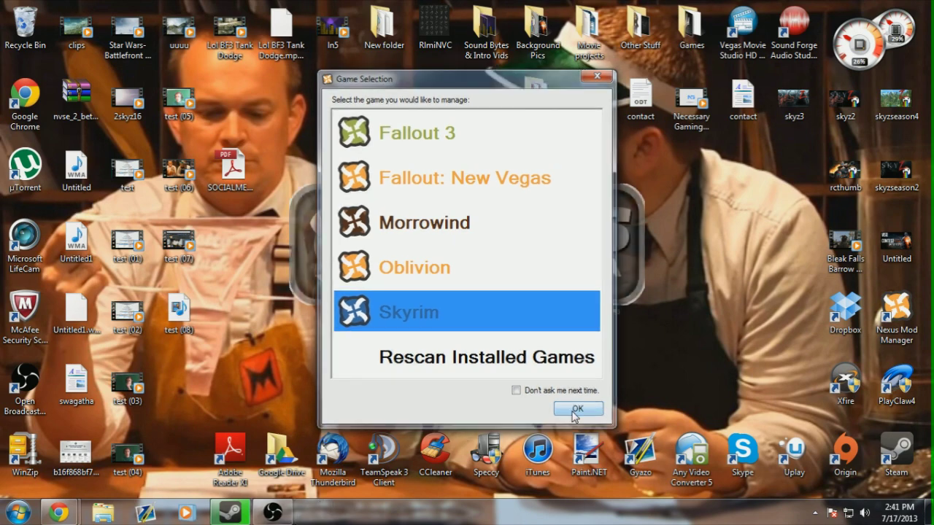
{"action": "type", "text": "••"}
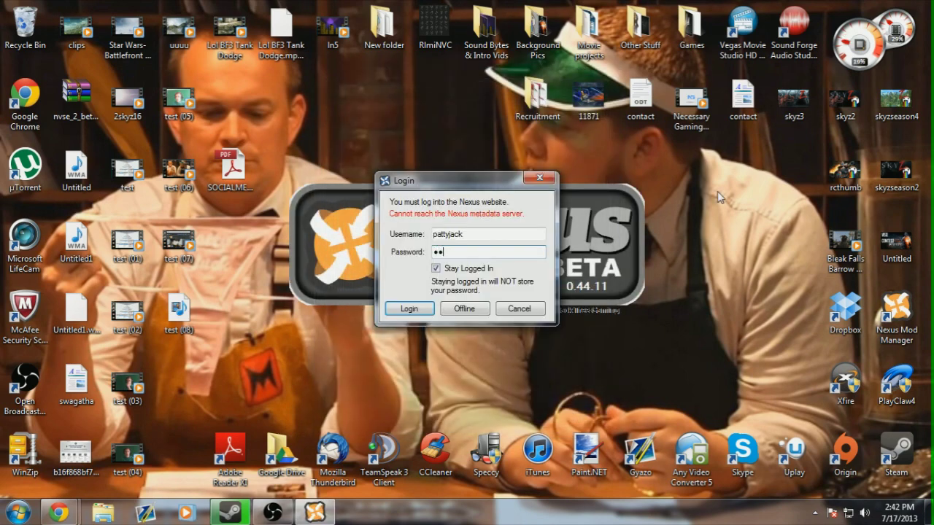
{"action": "type", "text": "••••"}
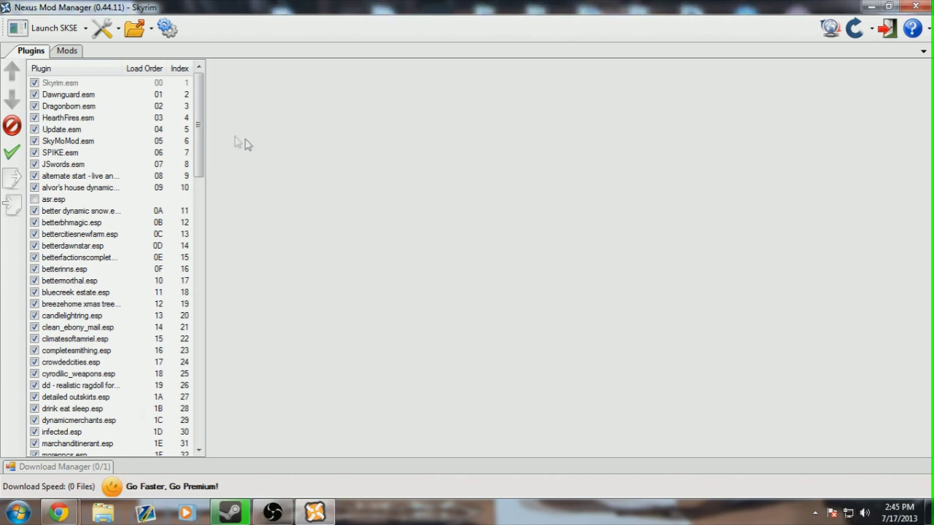
- Look through the Skyrim plugin list, switching the [mpx]inhabitableshack plugin off and on again
{"action": "left_click_drag", "start_coordinate": [197, 107], "coordinate": [175, 219]}
{"action": "scroll", "coordinate": [176, 219], "scroll_direction": "down", "scroll_amount": 6}
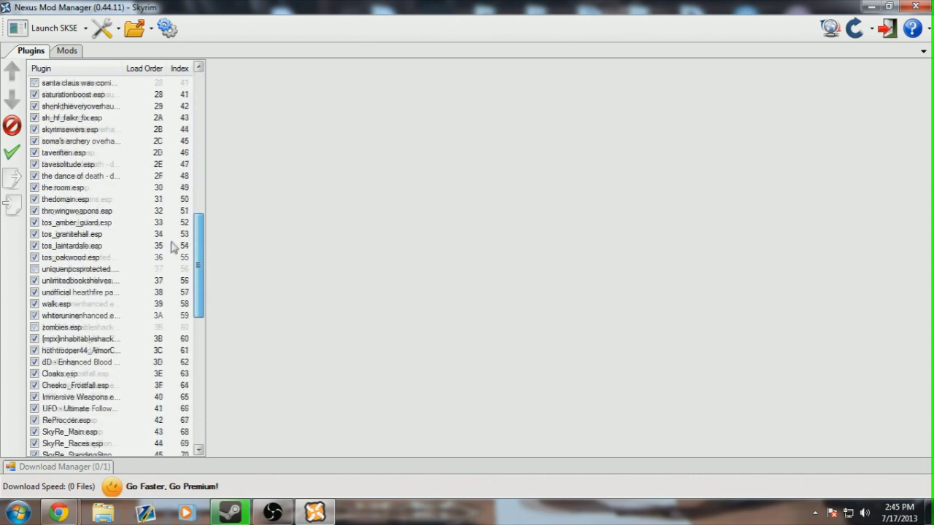
{"action": "left_click", "coordinate": [34, 235]}
{"action": "left_click", "coordinate": [34, 234]}
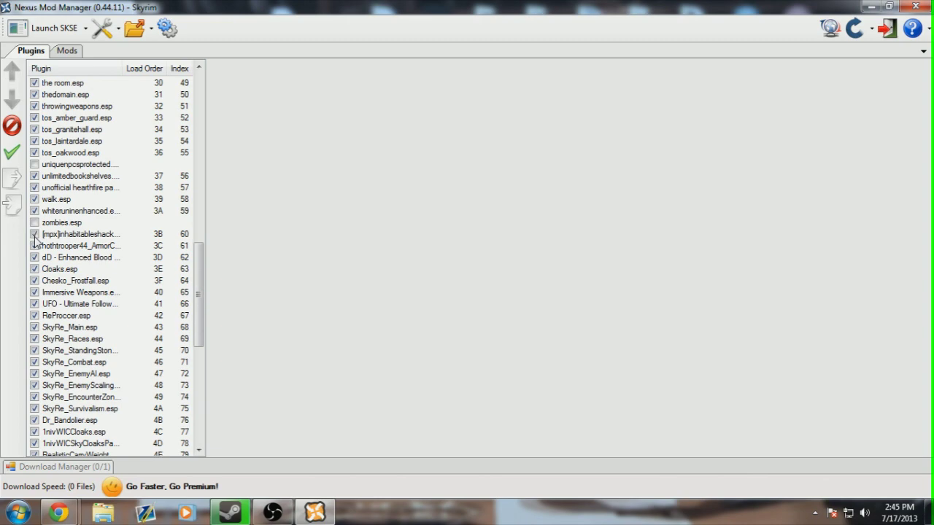
{"action": "left_click_drag", "start_coordinate": [195, 261], "coordinate": [199, 102]}
- Examine the mods in the Armour and Audio, sounds and music categories, and return to the plugin list
{"action": "left_click", "coordinate": [67, 50]}
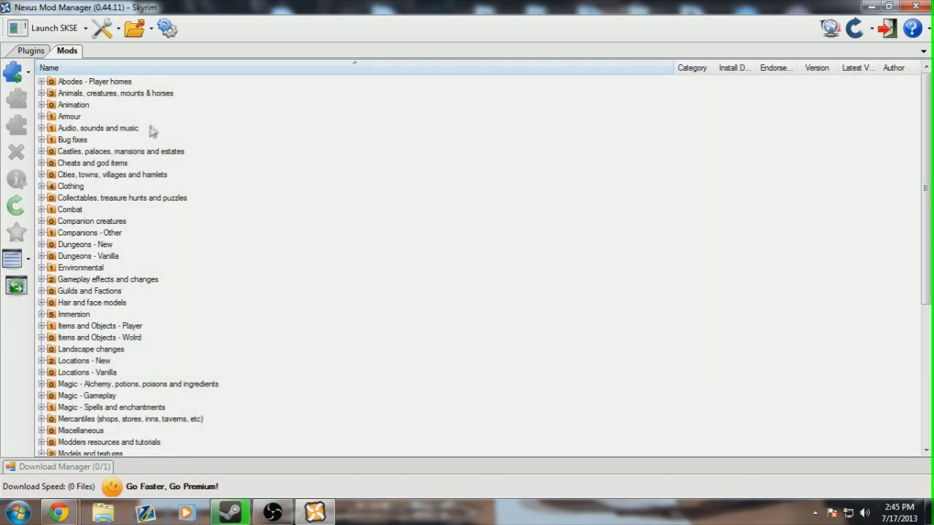
{"action": "left_click", "coordinate": [42, 117]}
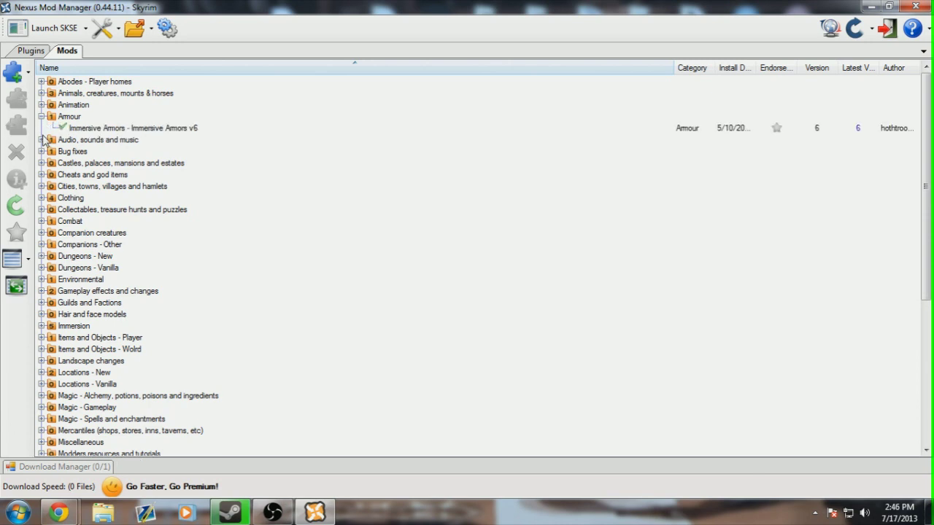
{"action": "left_click", "coordinate": [42, 140]}
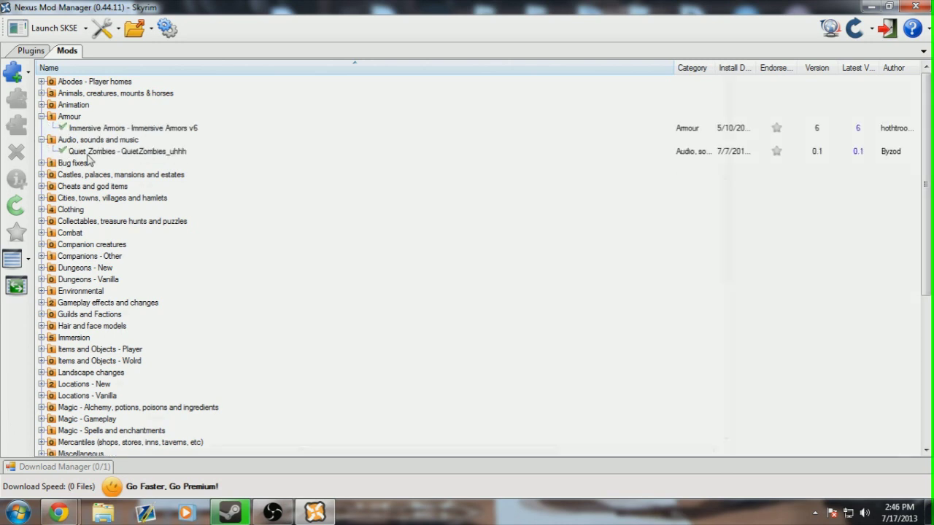
{"action": "left_click", "coordinate": [91, 152]}
{"action": "left_click", "coordinate": [30, 50]}
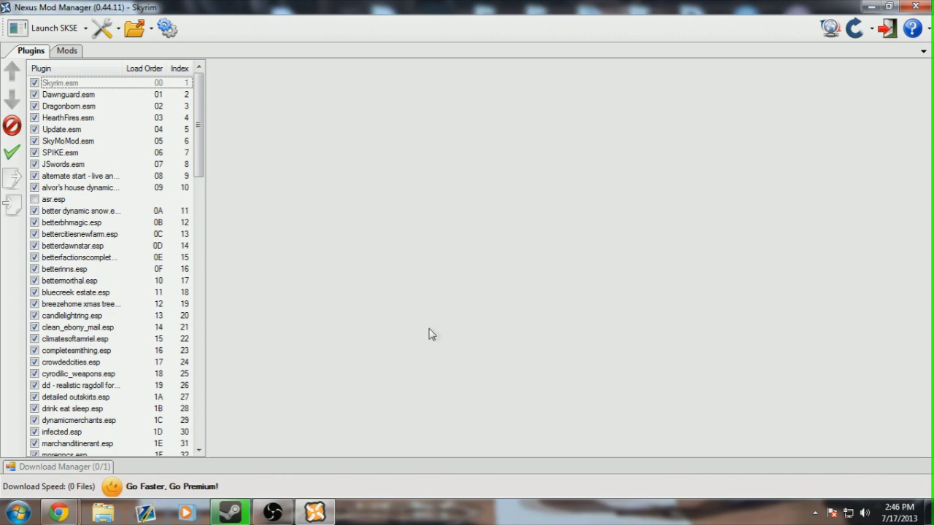
- Switch to the Skyrim Nexus page in Chrome, view the file browsing options and open the site search
{"action": "mouse_move", "coordinate": [58, 513]}
{"action": "left_click", "coordinate": [98, 437]}
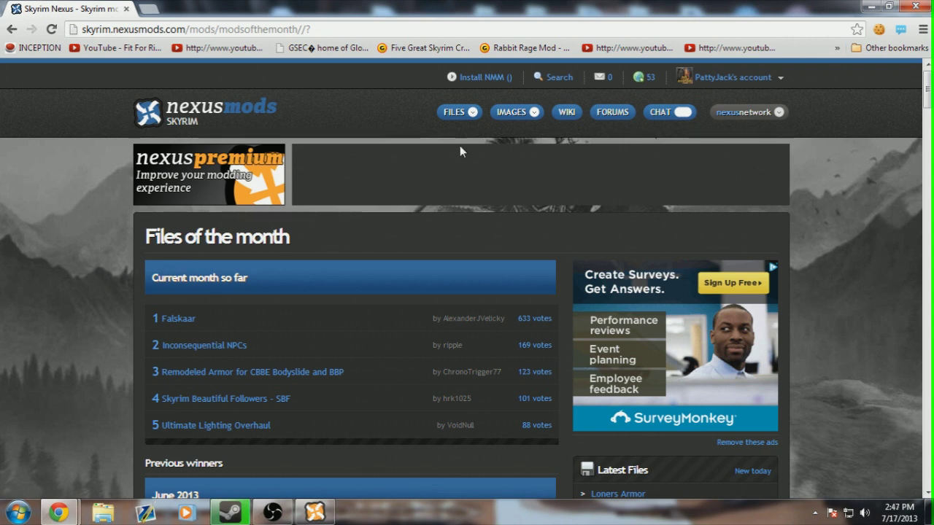
{"action": "mouse_move", "coordinate": [466, 116]}
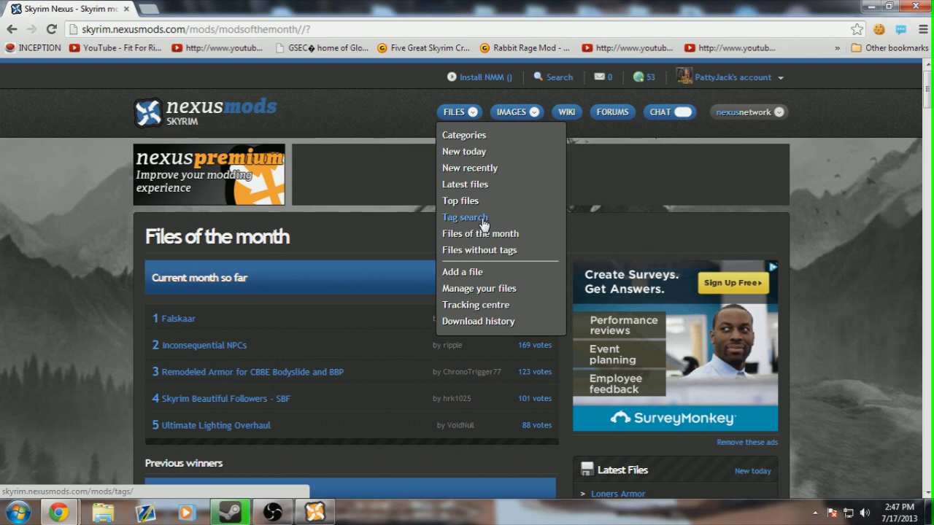
{"action": "left_click", "coordinate": [553, 82]}
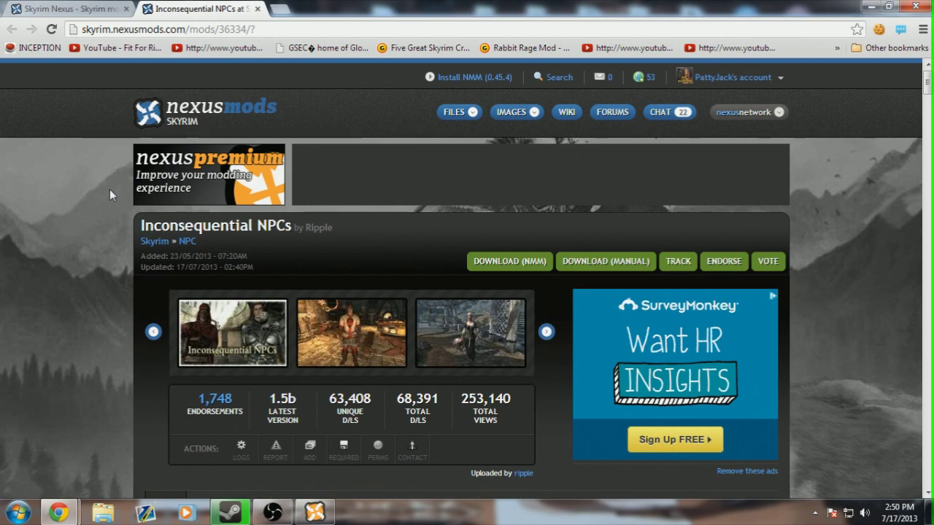
- Review the Inconsequential NPCs mod page and request its download through NMM
{"action": "scroll", "coordinate": [110, 188], "scroll_direction": "down", "scroll_amount": 5}
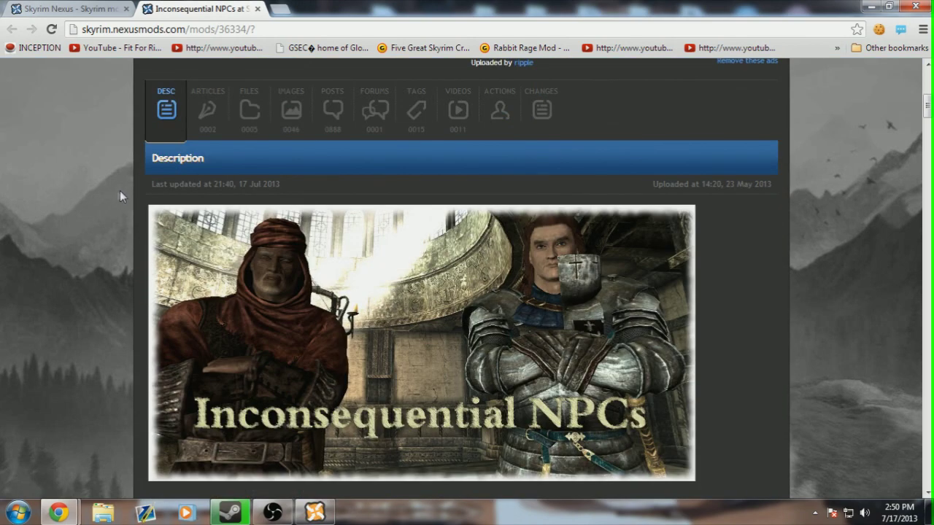
{"action": "scroll", "coordinate": [121, 192], "scroll_direction": "down", "scroll_amount": 4}
{"action": "scroll", "coordinate": [121, 192], "scroll_direction": "up", "scroll_amount": 5}
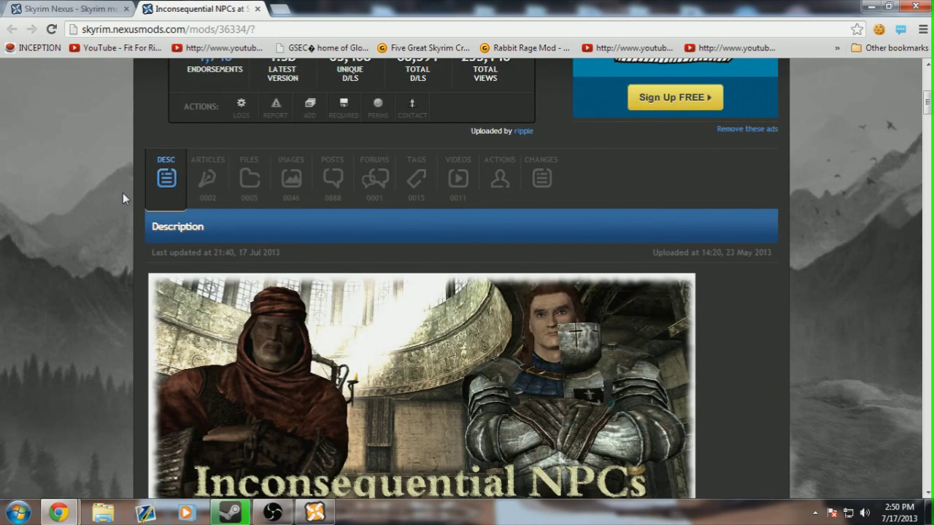
{"action": "scroll", "coordinate": [123, 192], "scroll_direction": "up", "scroll_amount": 5}
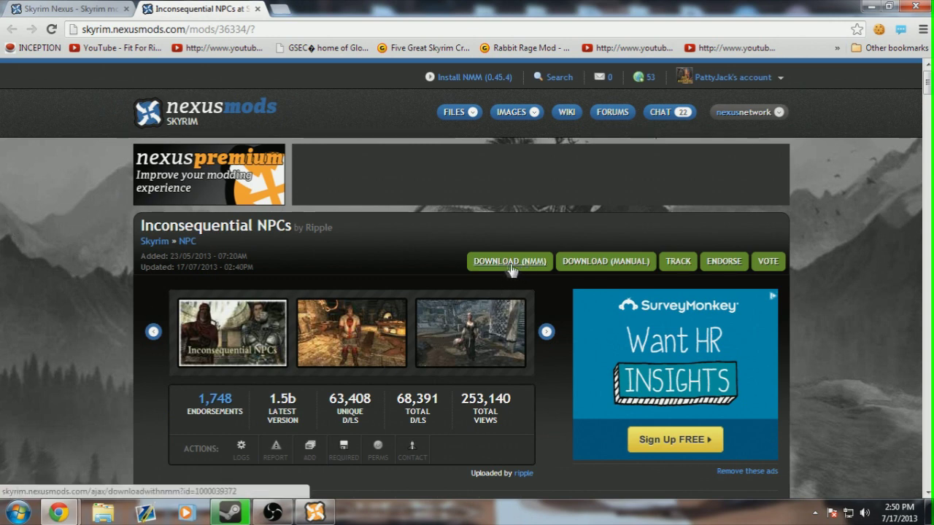
{"action": "left_click", "coordinate": [486, 266]}
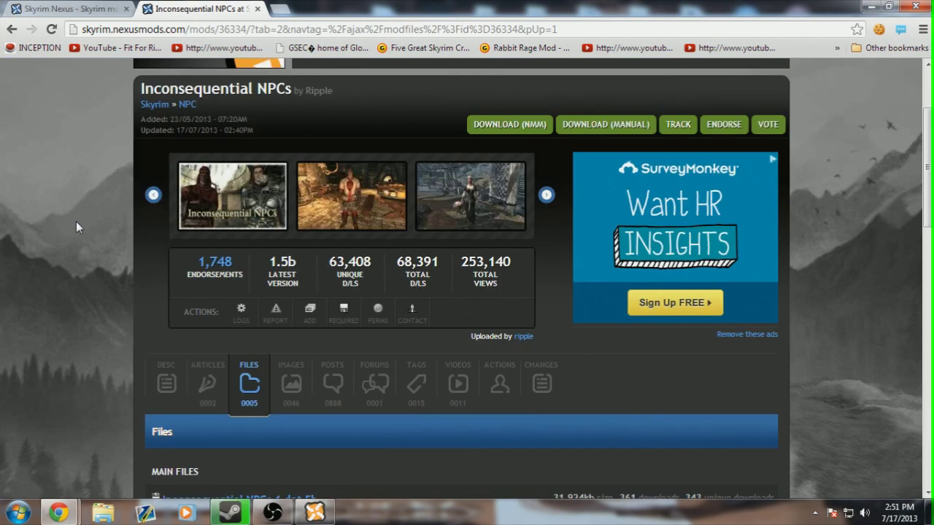
- Download the main file Inconsequential NPCs 1 dot 5b with the mod manager
{"action": "scroll", "coordinate": [243, 360], "scroll_direction": "down", "scroll_amount": 3}
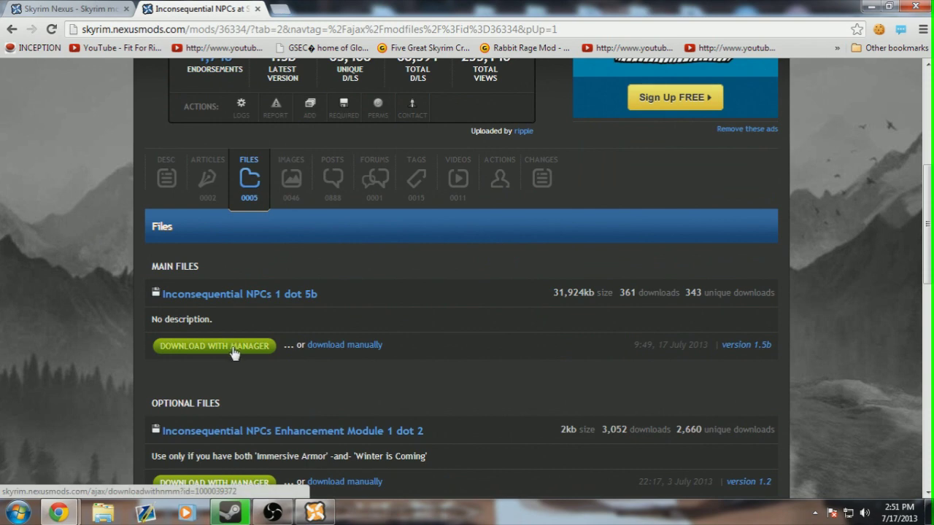
{"action": "scroll", "coordinate": [233, 353], "scroll_direction": "up", "scroll_amount": 5}
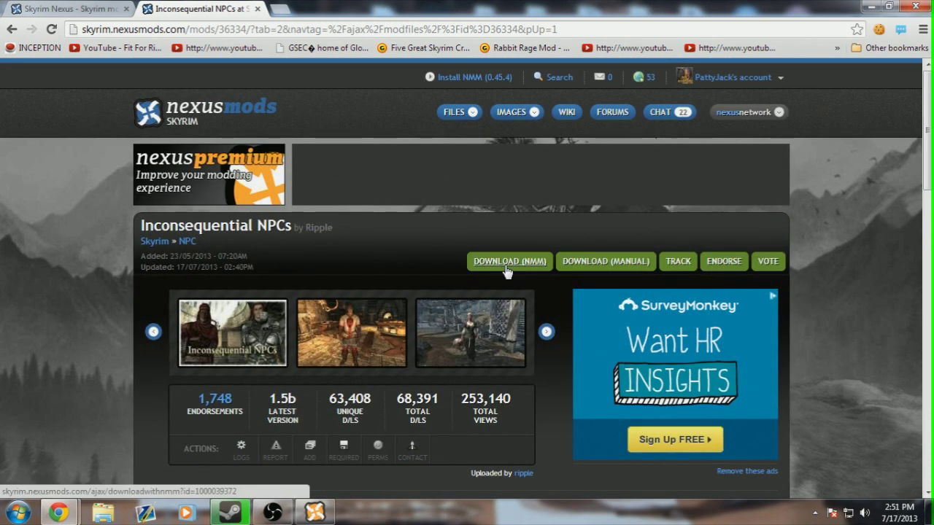
{"action": "left_click", "coordinate": [507, 264]}
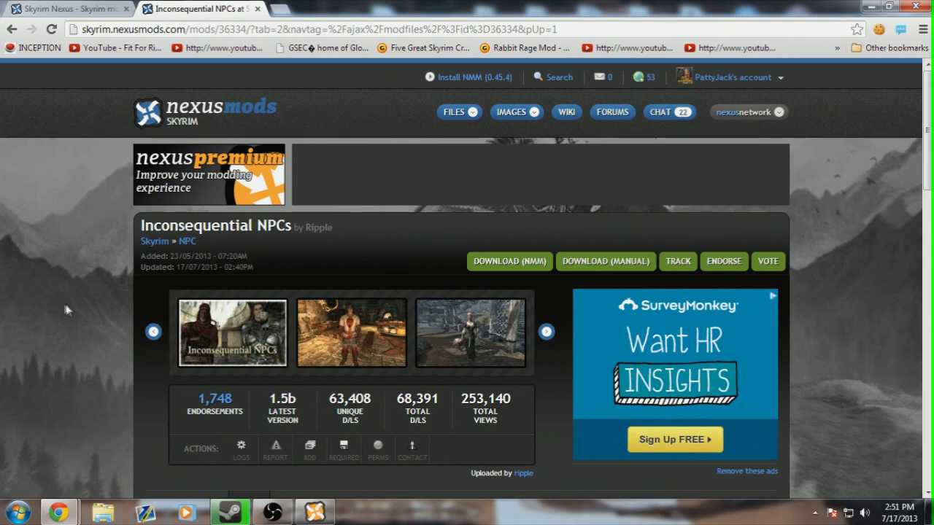
{"action": "scroll", "coordinate": [55, 302], "scroll_direction": "down", "scroll_amount": 3}
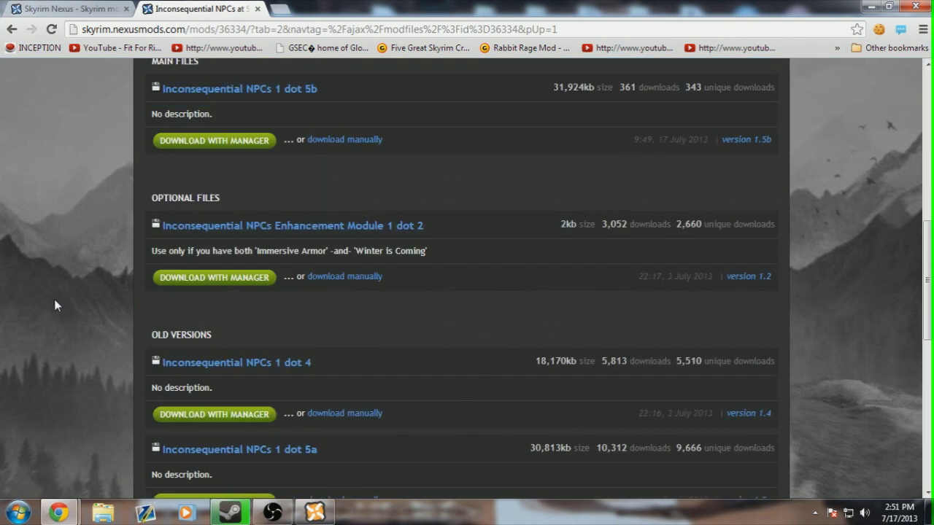
{"action": "scroll", "coordinate": [54, 299], "scroll_direction": "up", "scroll_amount": 2}
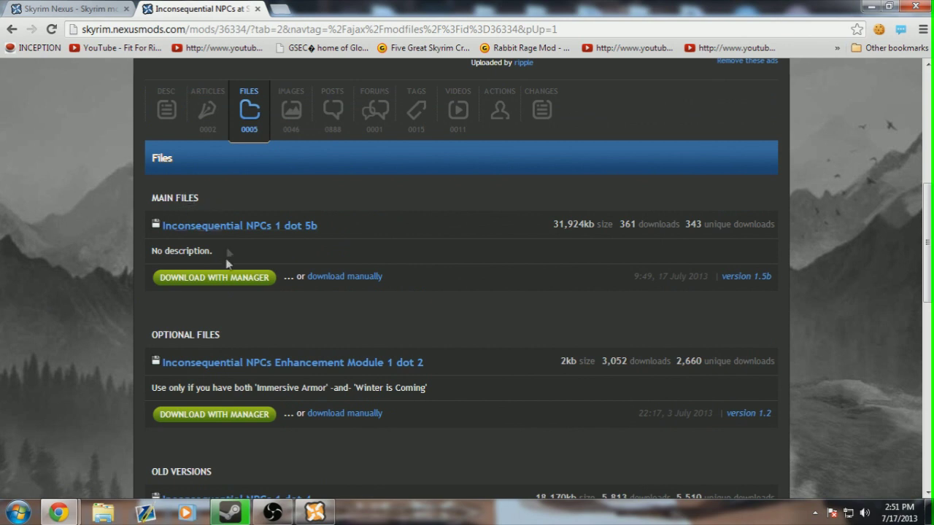
{"action": "left_click", "coordinate": [216, 280]}
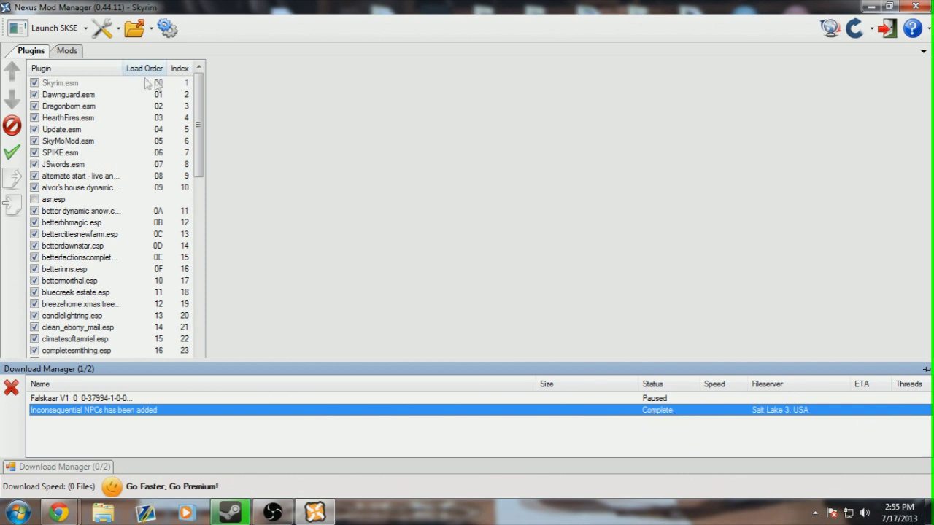
- Activate the Inconsequential NPCs mod in the NPC category of the mod list and acknowledge the result
{"action": "left_click", "coordinate": [67, 50]}
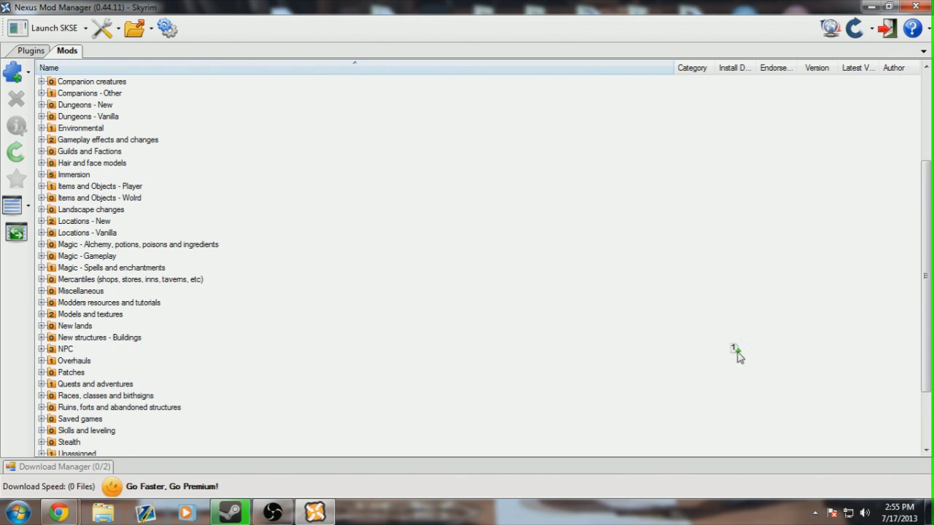
{"action": "left_click", "coordinate": [736, 353]}
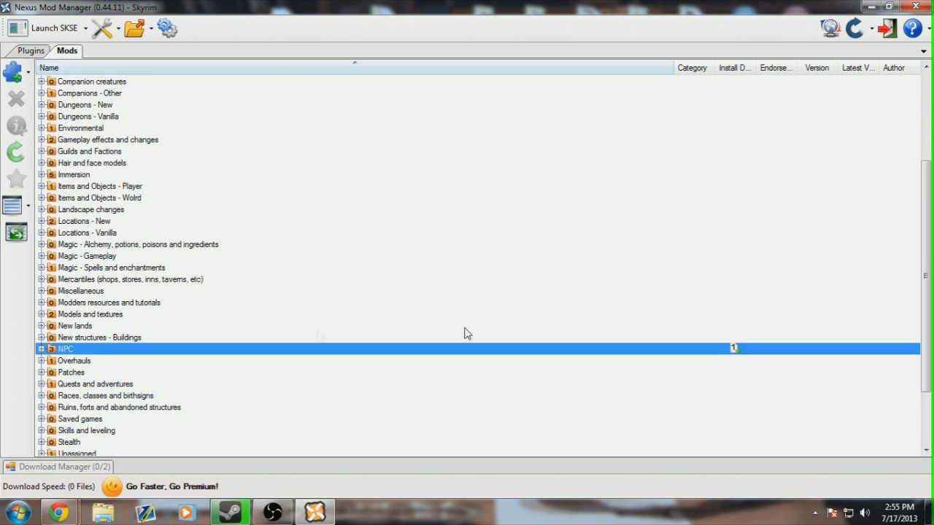
{"action": "left_click", "coordinate": [41, 349]}
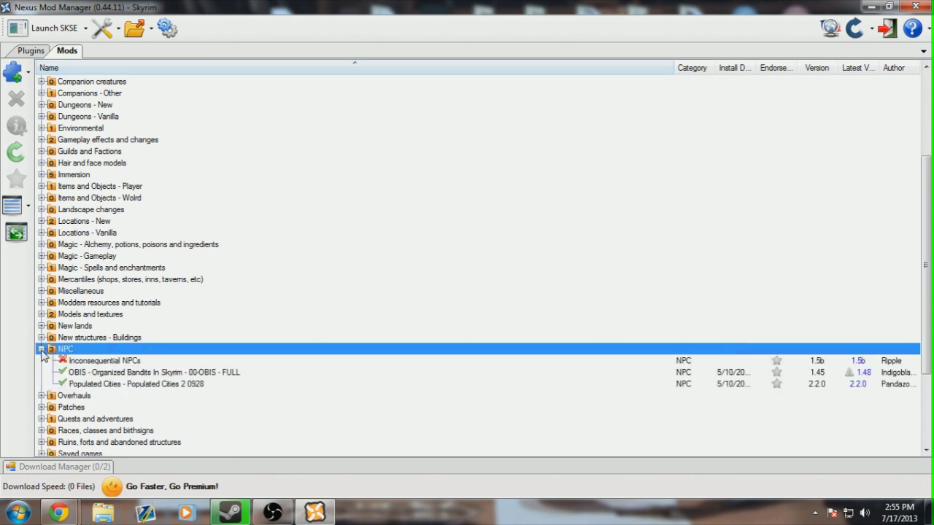
{"action": "left_click", "coordinate": [101, 362]}
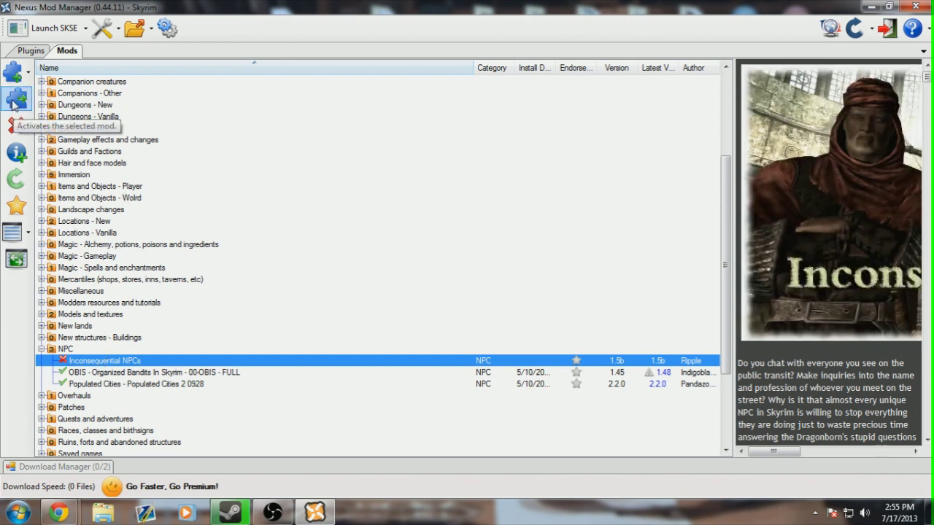
{"action": "left_click", "coordinate": [12, 104]}
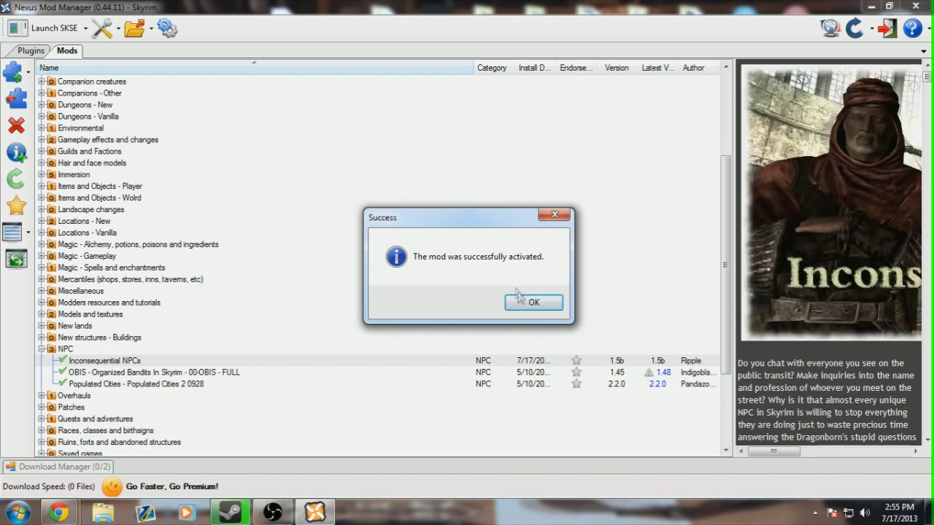
{"action": "left_click", "coordinate": [519, 301]}
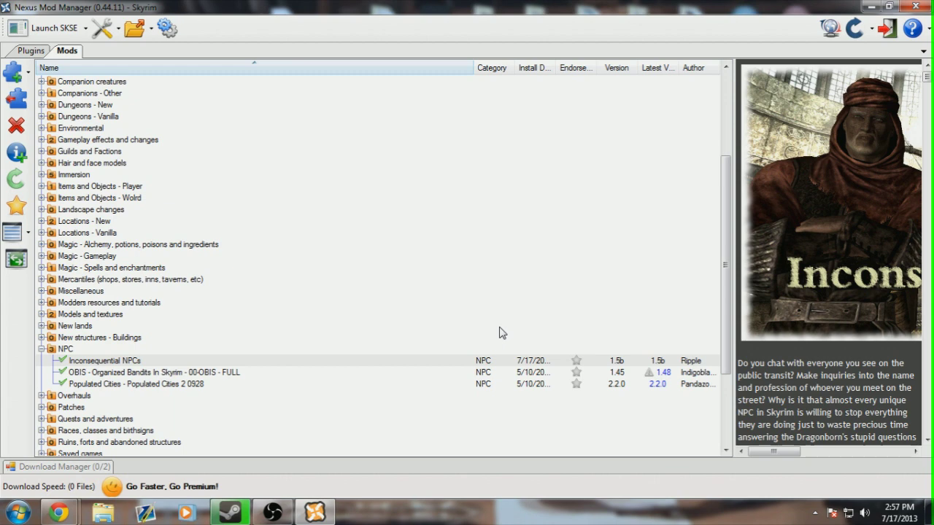
- Look through the plugin list from start to end and back, and check the available Skyrim launch options
{"action": "left_click", "coordinate": [31, 50]}
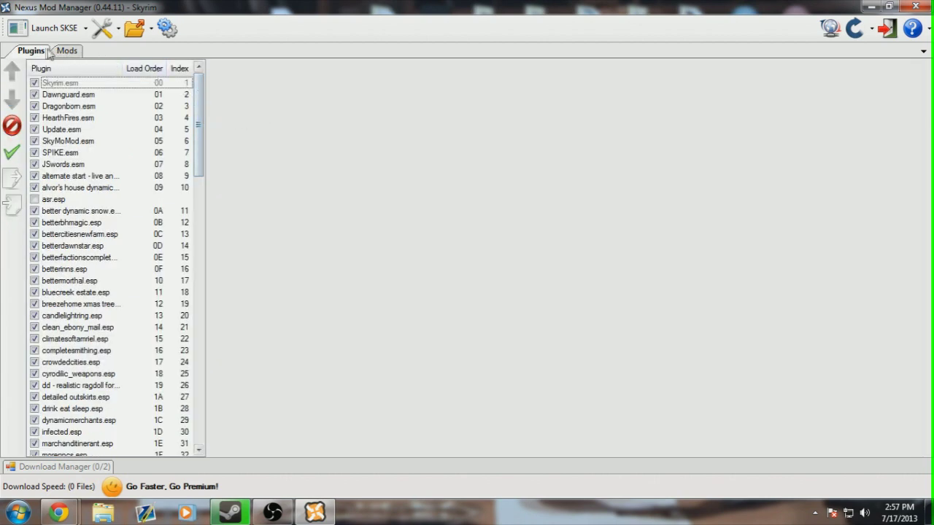
{"action": "scroll", "coordinate": [194, 150], "scroll_direction": "down", "scroll_amount": 4}
{"action": "scroll", "coordinate": [194, 150], "scroll_direction": "down", "scroll_amount": 9}
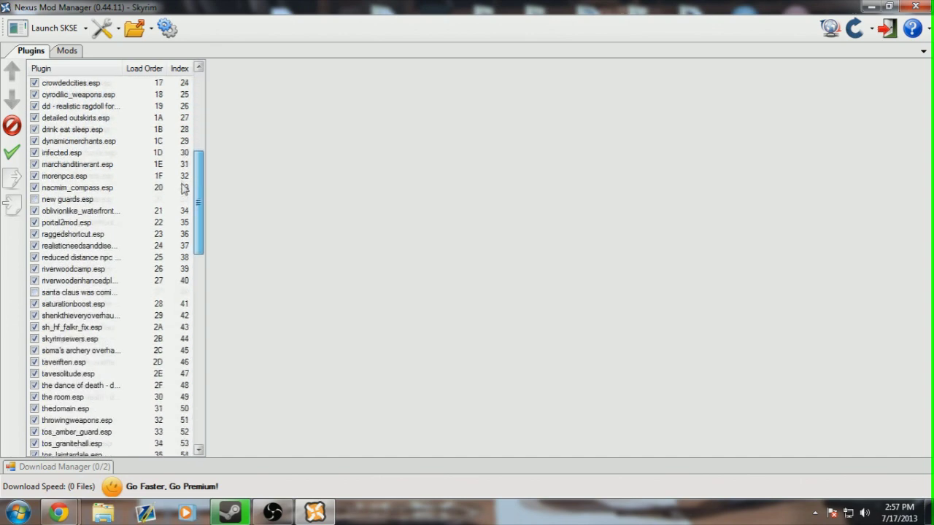
{"action": "scroll", "coordinate": [194, 150], "scroll_direction": "up", "scroll_amount": 13}
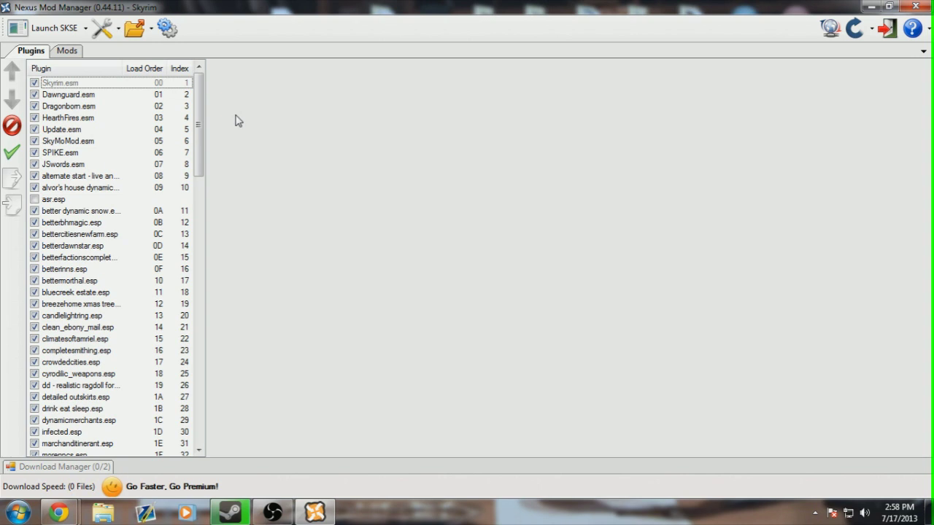
{"action": "left_click", "coordinate": [86, 35]}
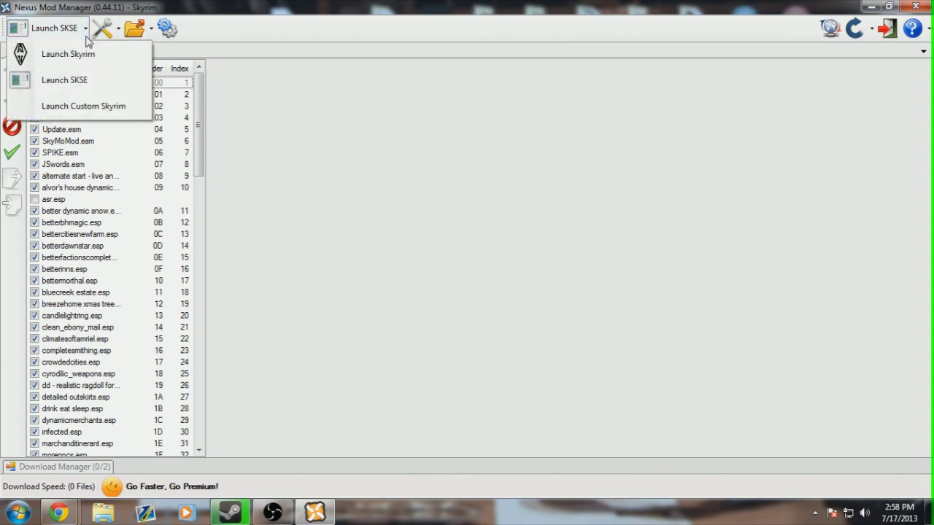
{"action": "left_click", "coordinate": [116, 79]}
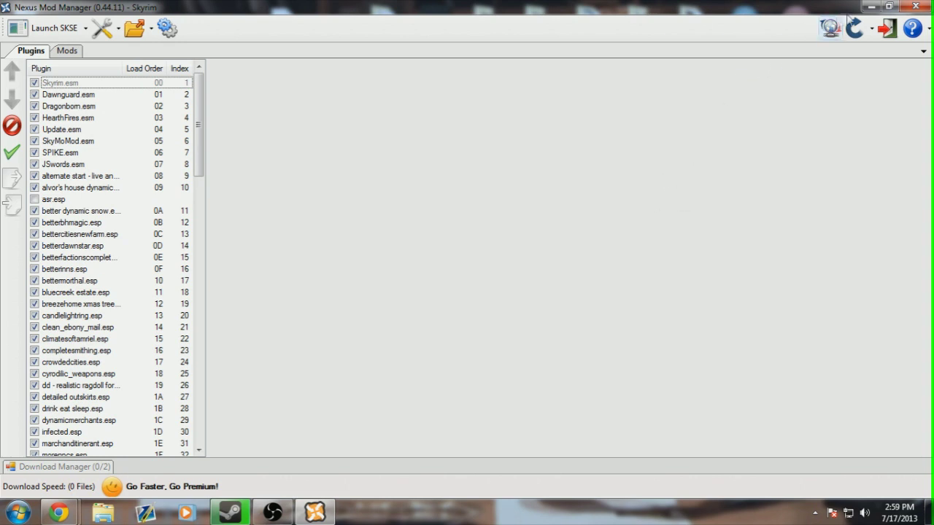
- Switch to Steam, select The Elder Scrolls V: Skyrim in the game library and open its Workshop
{"action": "left_click", "coordinate": [870, 6]}
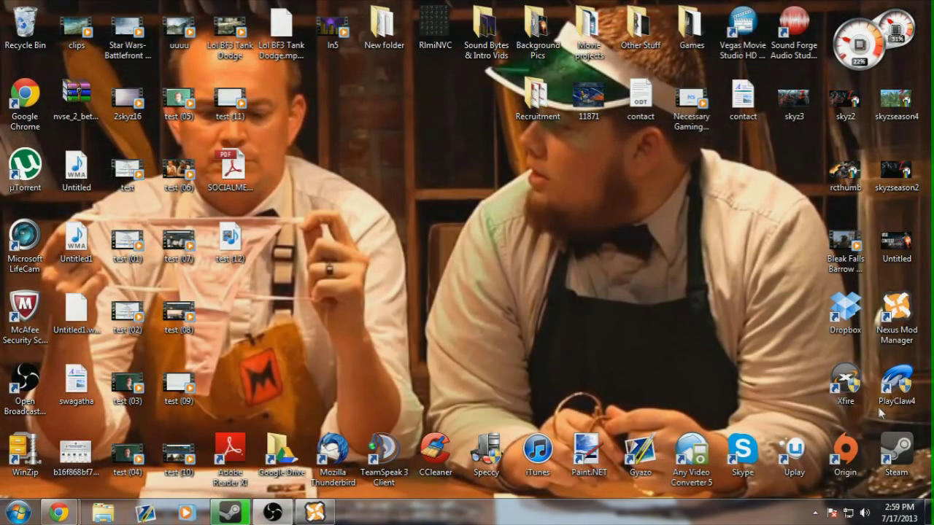
{"action": "double_click", "coordinate": [887, 432]}
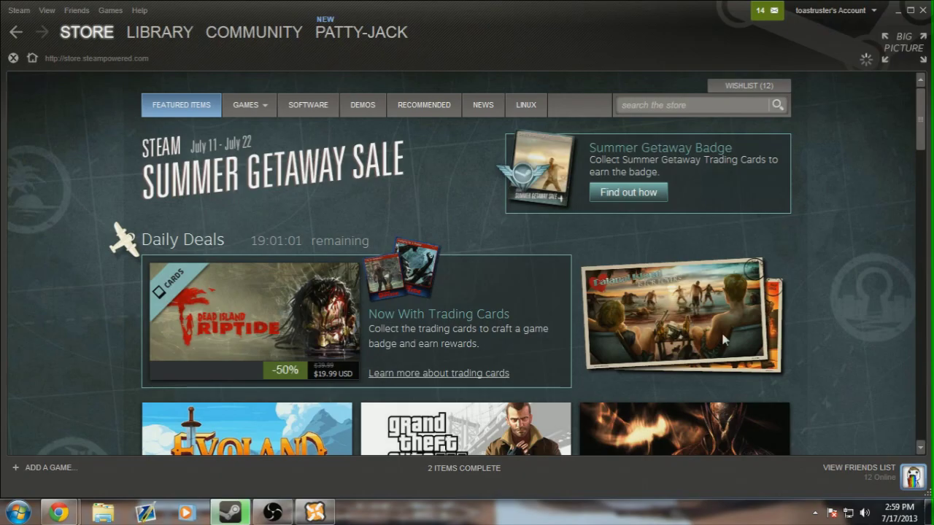
{"action": "left_click", "coordinate": [161, 34]}
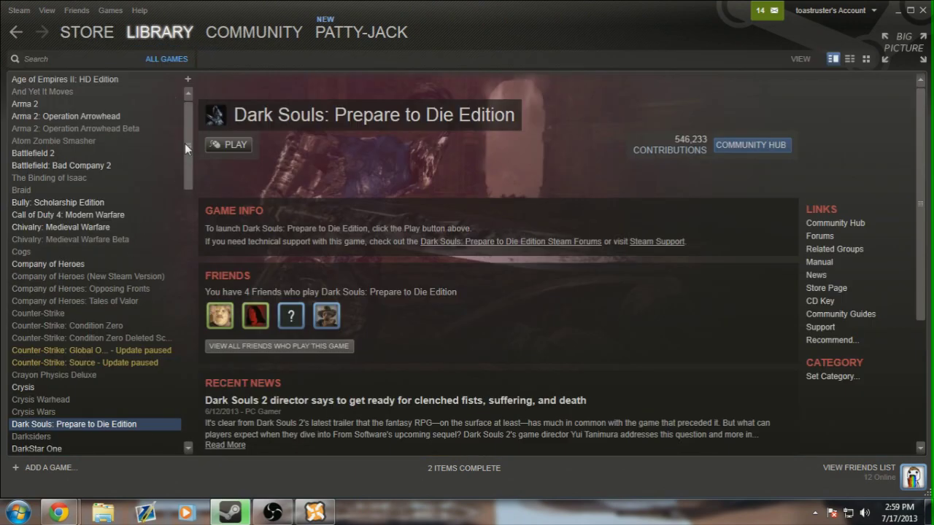
{"action": "left_click_drag", "start_coordinate": [184, 143], "coordinate": [184, 180]}
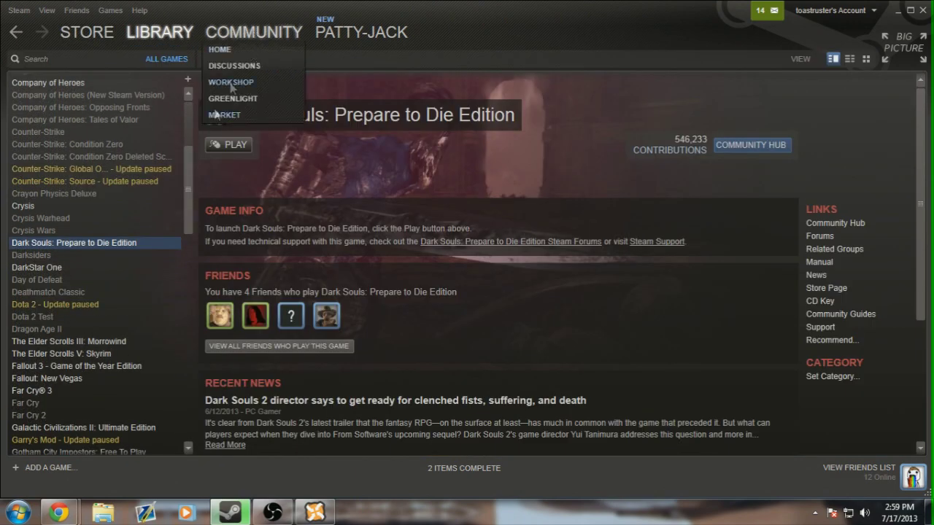
{"action": "scroll", "coordinate": [97, 243], "scroll_direction": "down", "scroll_amount": 3}
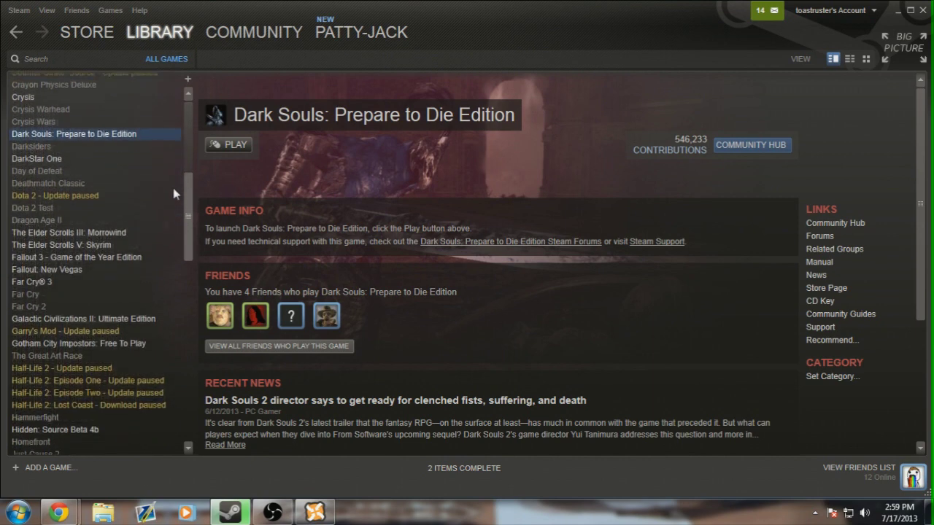
{"action": "left_click", "coordinate": [93, 239]}
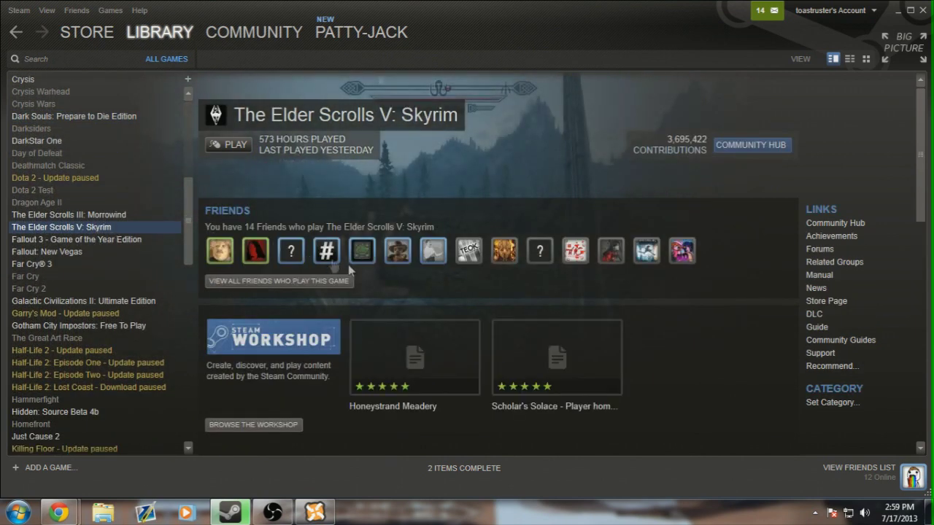
{"action": "left_click", "coordinate": [260, 425]}
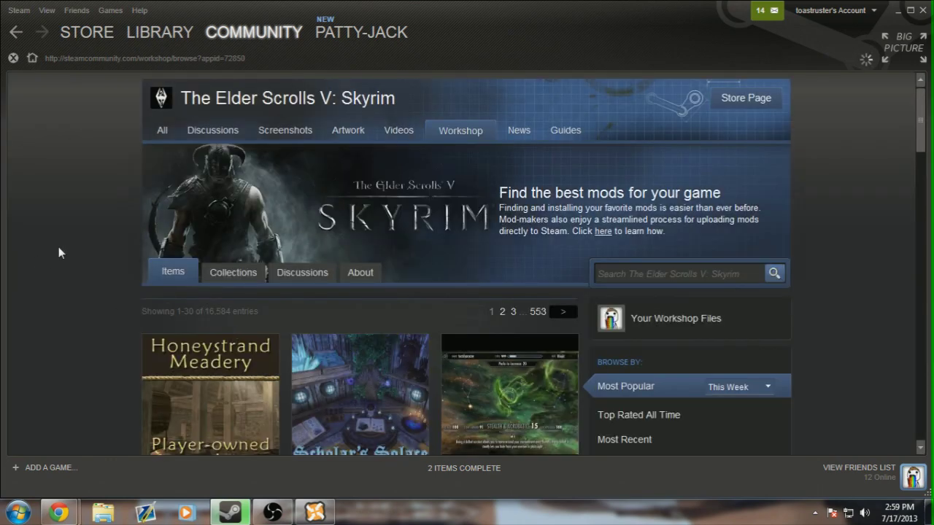
- Browse this week's most popular items in the Skyrim Workshop
{"action": "scroll", "coordinate": [60, 245], "scroll_direction": "down", "scroll_amount": 3}
{"action": "scroll", "coordinate": [60, 250], "scroll_direction": "down", "scroll_amount": 3}
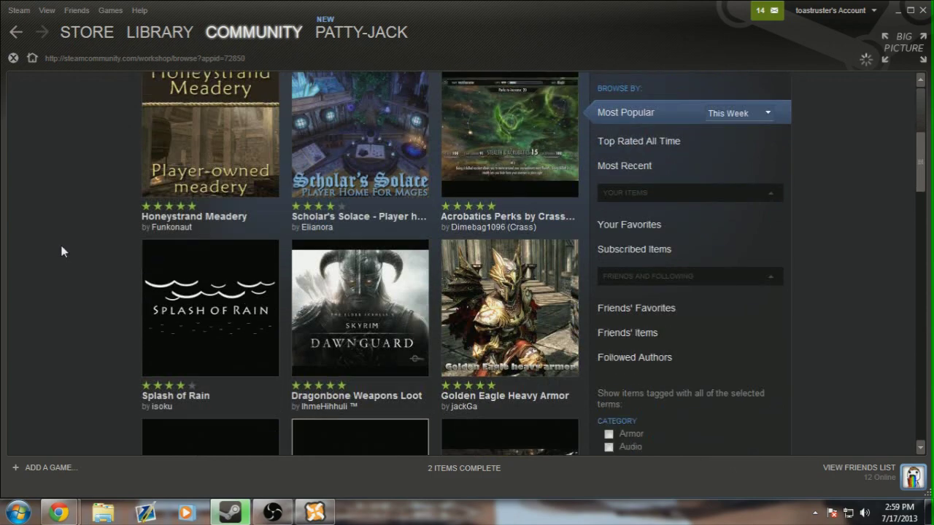
{"action": "scroll", "coordinate": [62, 252], "scroll_direction": "down", "scroll_amount": 3}
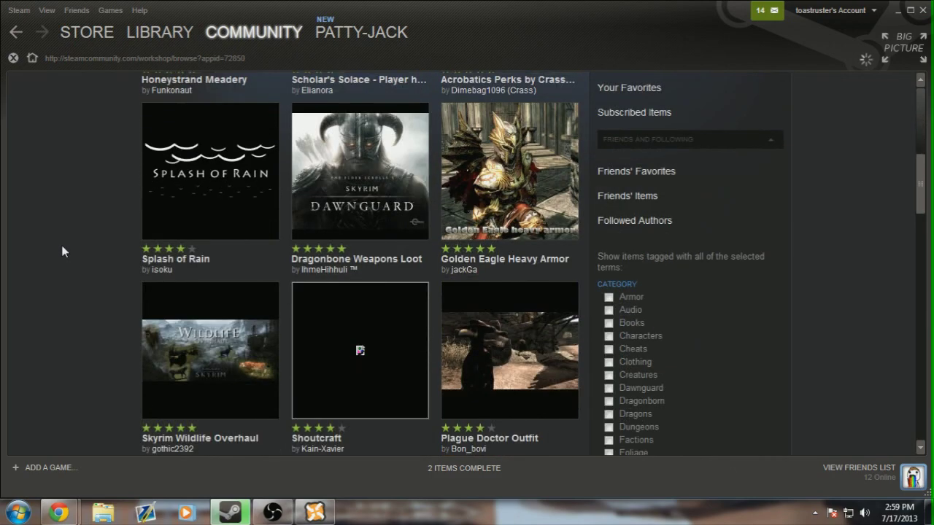
{"action": "scroll", "coordinate": [63, 253], "scroll_direction": "up", "scroll_amount": 2}
{"action": "scroll", "coordinate": [63, 251], "scroll_direction": "up", "scroll_amount": 7}
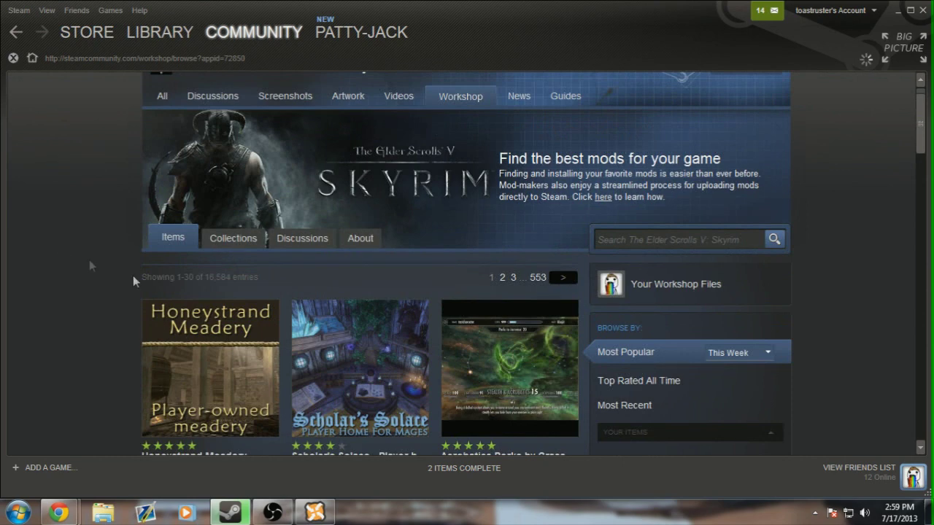
{"action": "scroll", "coordinate": [437, 328], "scroll_direction": "down", "scroll_amount": 4}
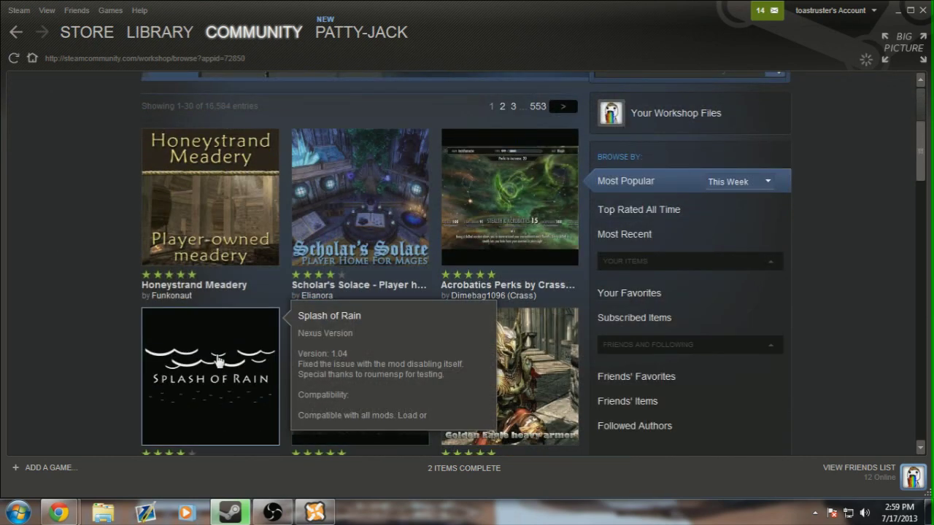
- Open the Splash of Rain item in the Workshop and examine its details and subscription option
{"action": "left_click", "coordinate": [219, 361]}
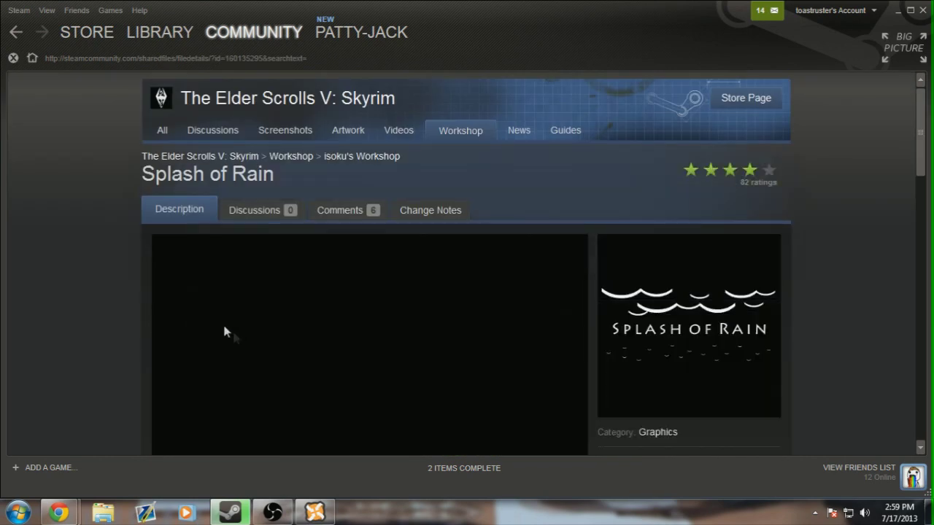
{"action": "scroll", "coordinate": [64, 281], "scroll_direction": "down", "scroll_amount": 3}
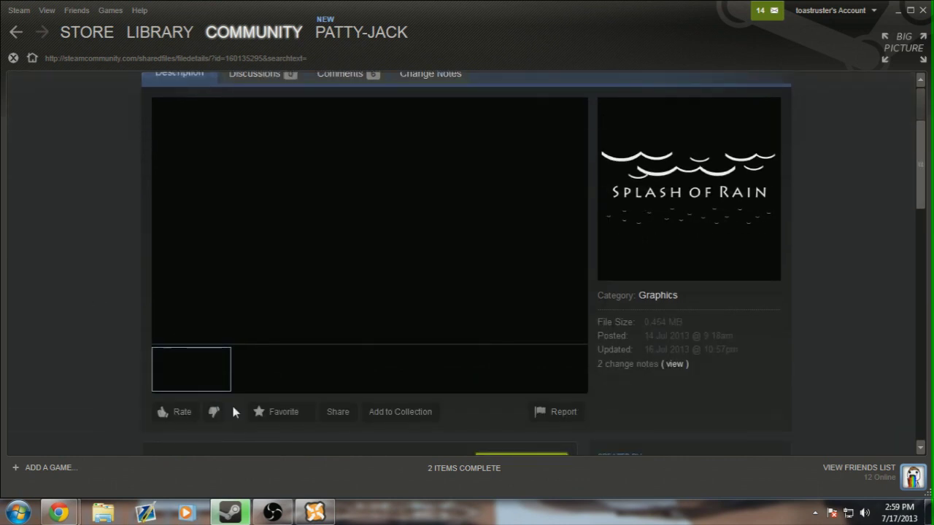
{"action": "scroll", "coordinate": [72, 305], "scroll_direction": "down", "scroll_amount": 3}
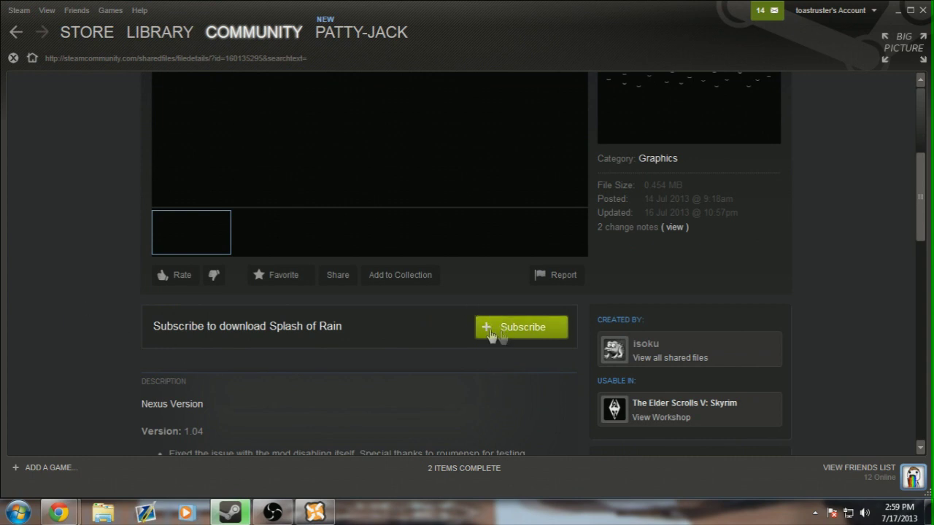
- Exit the Skyrim launcher and bring up the game launch options in Nexus Mod Manager
{"action": "mouse_move", "coordinate": [167, 47]}
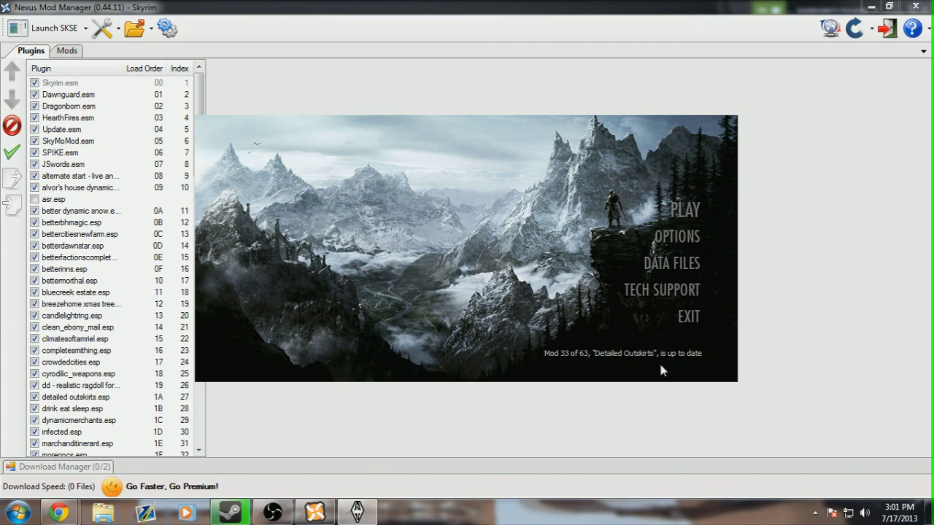
{"action": "left_click", "coordinate": [689, 318]}
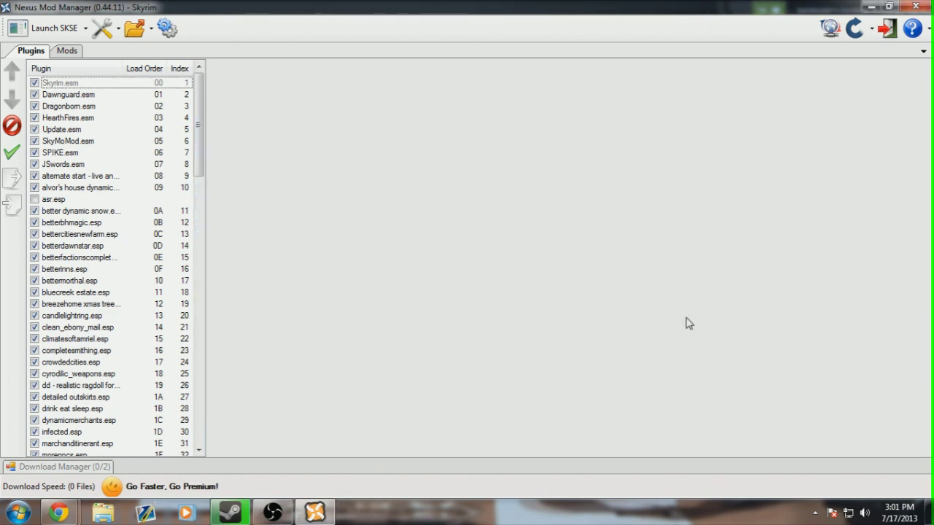
{"action": "left_click", "coordinate": [87, 34]}
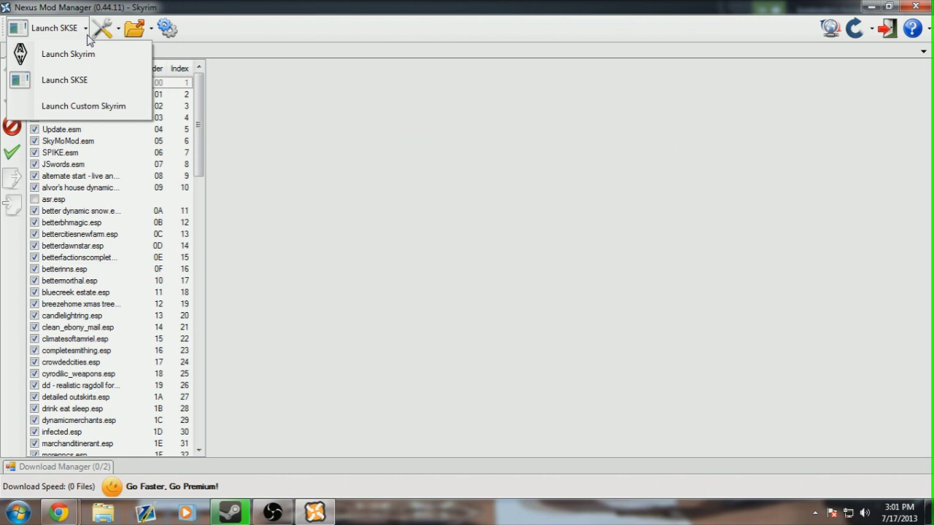